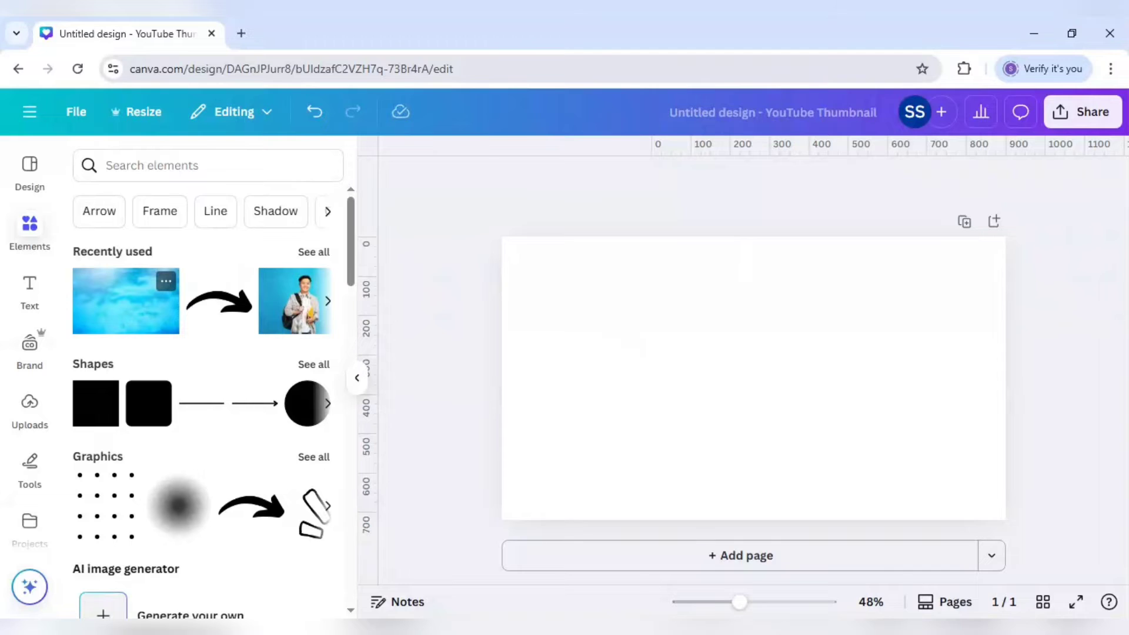
Step: Add the Blue Water Background image from the recently used elements to the blank thumbnail page
click(166, 281)
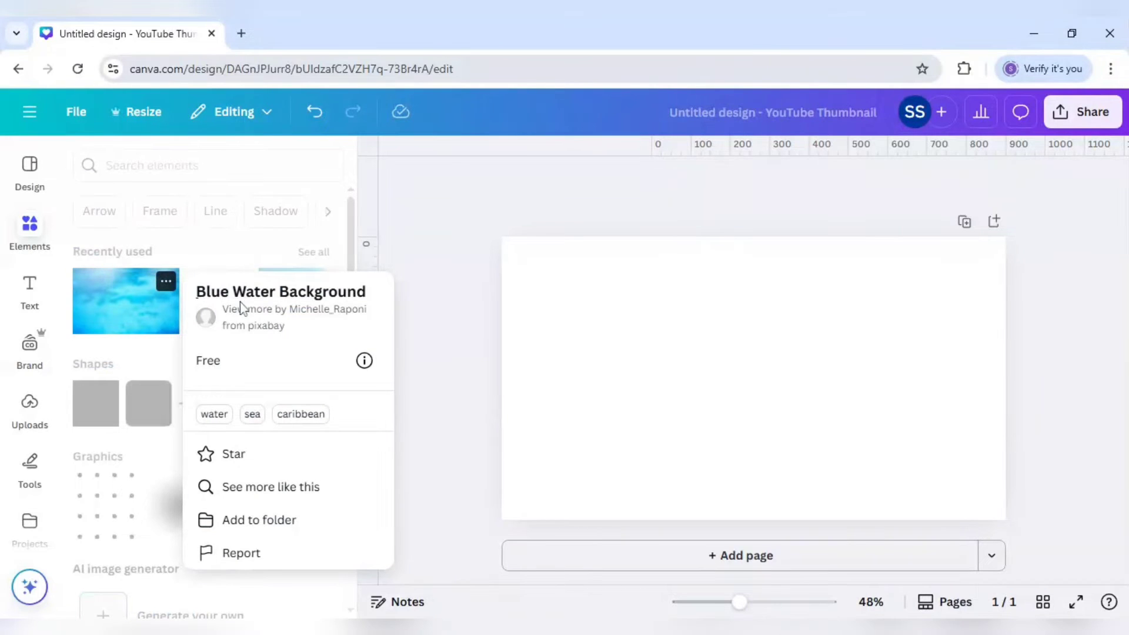
click(106, 325)
click(126, 311)
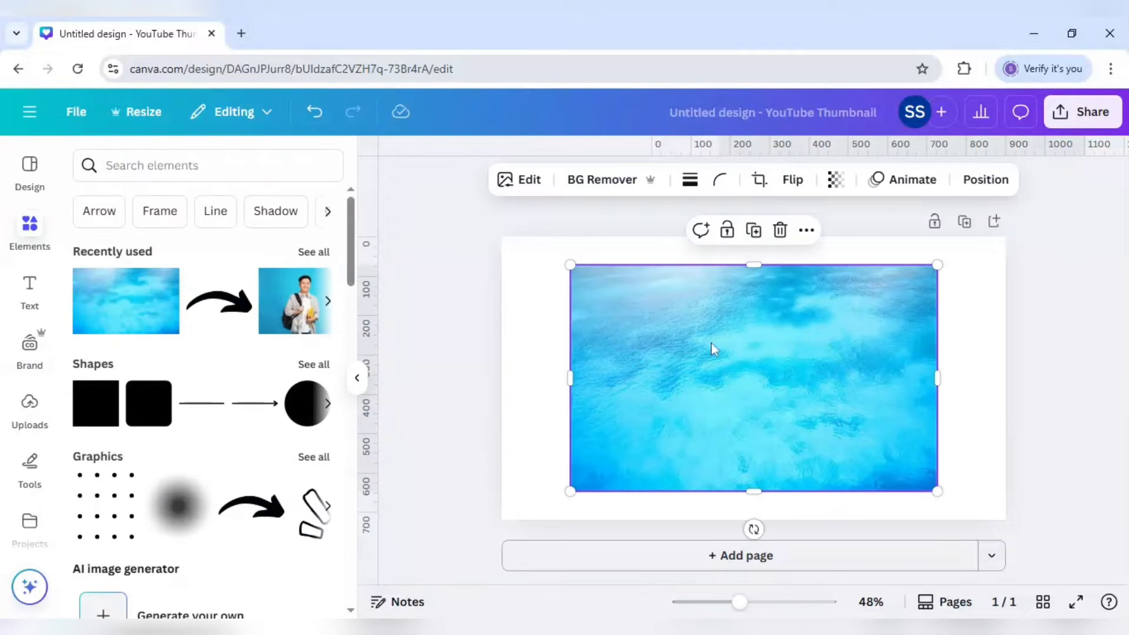
Step: Search the Canva apps for "font" and open the FontFrame app
scroll(15, 448, down, 2)
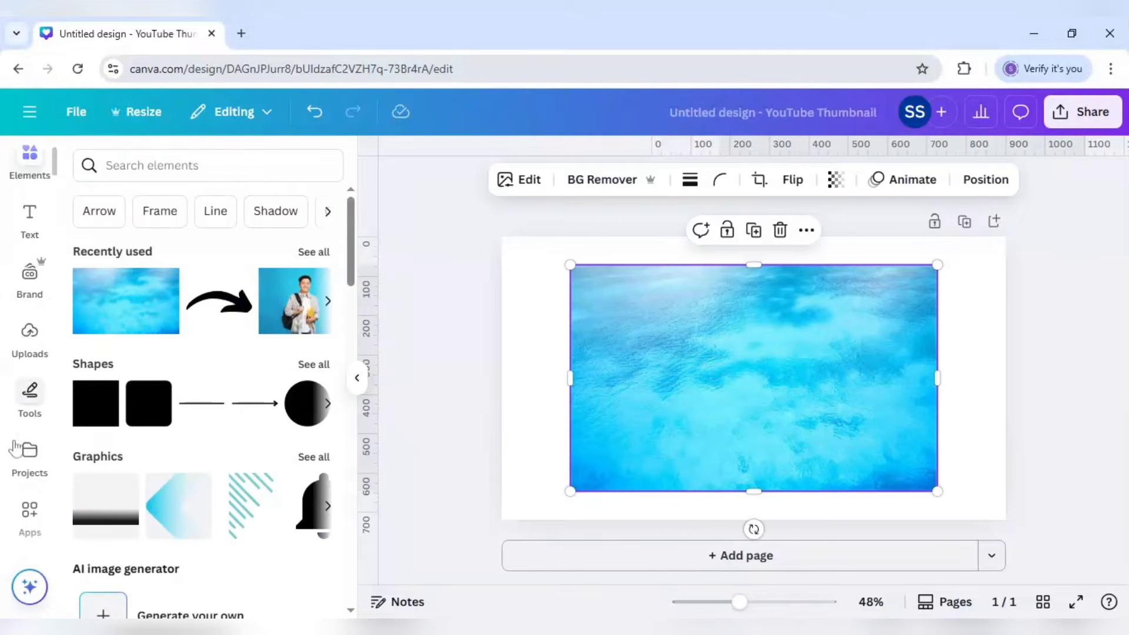
click(35, 509)
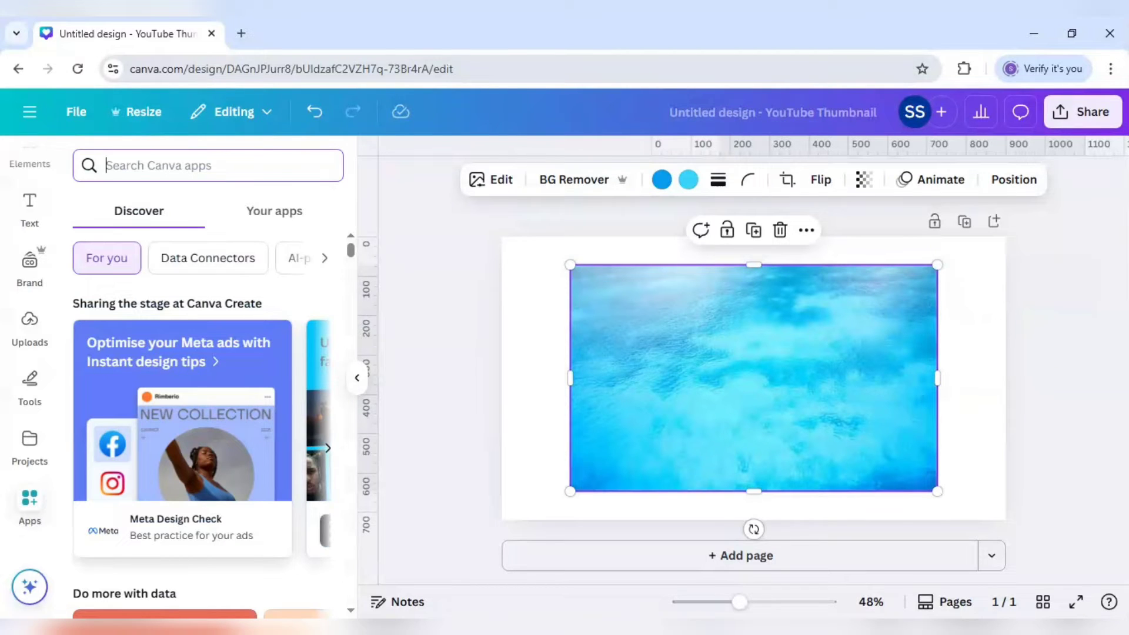
text(font)
key(Return)
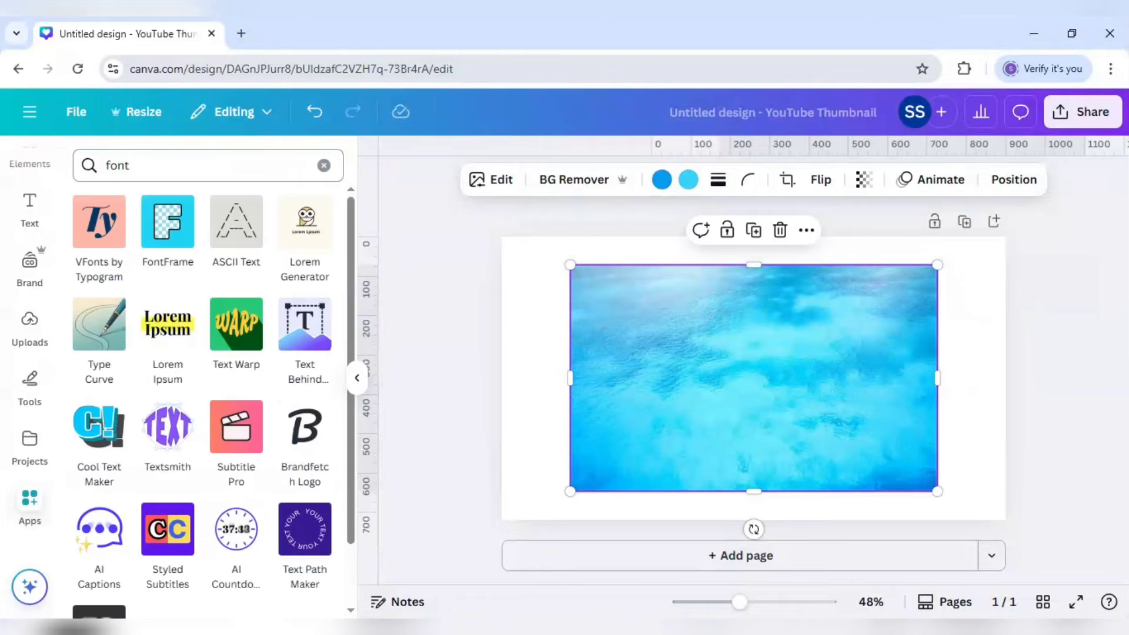
click(162, 243)
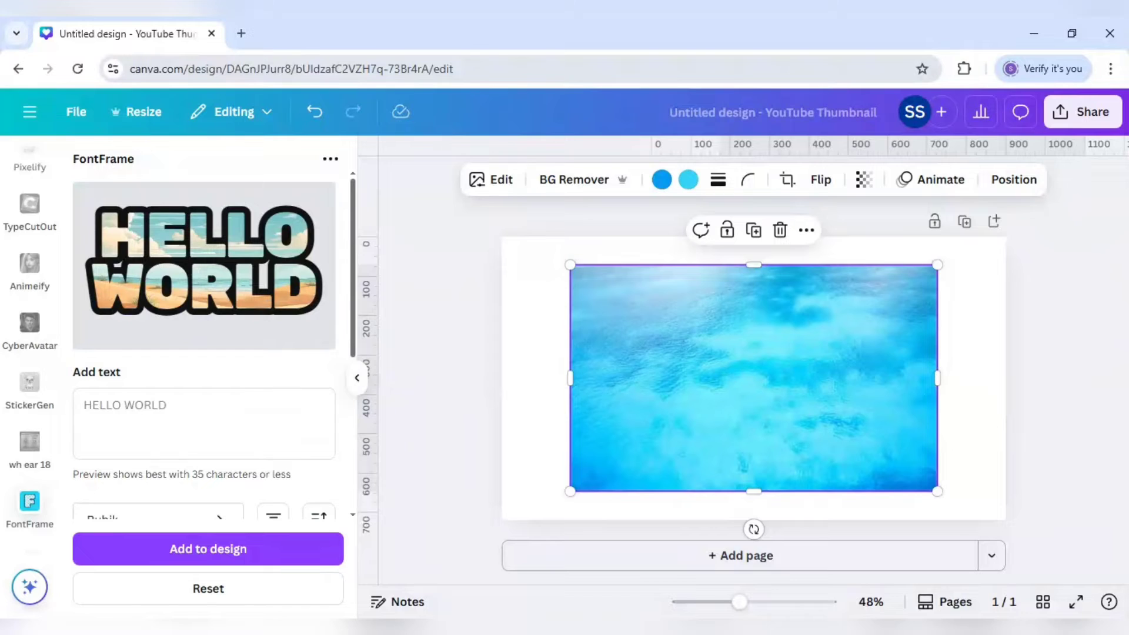
Step: Enter LIQUIFY as the FontFrame text and set its font to Antonio
click(204, 423)
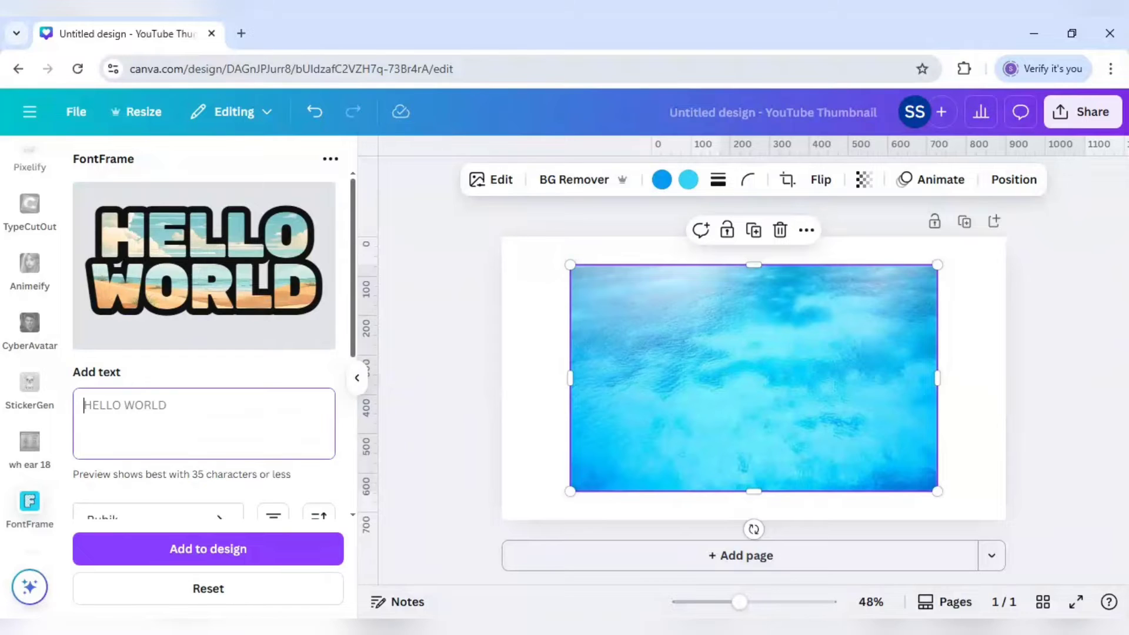
text(LIQUIFY)
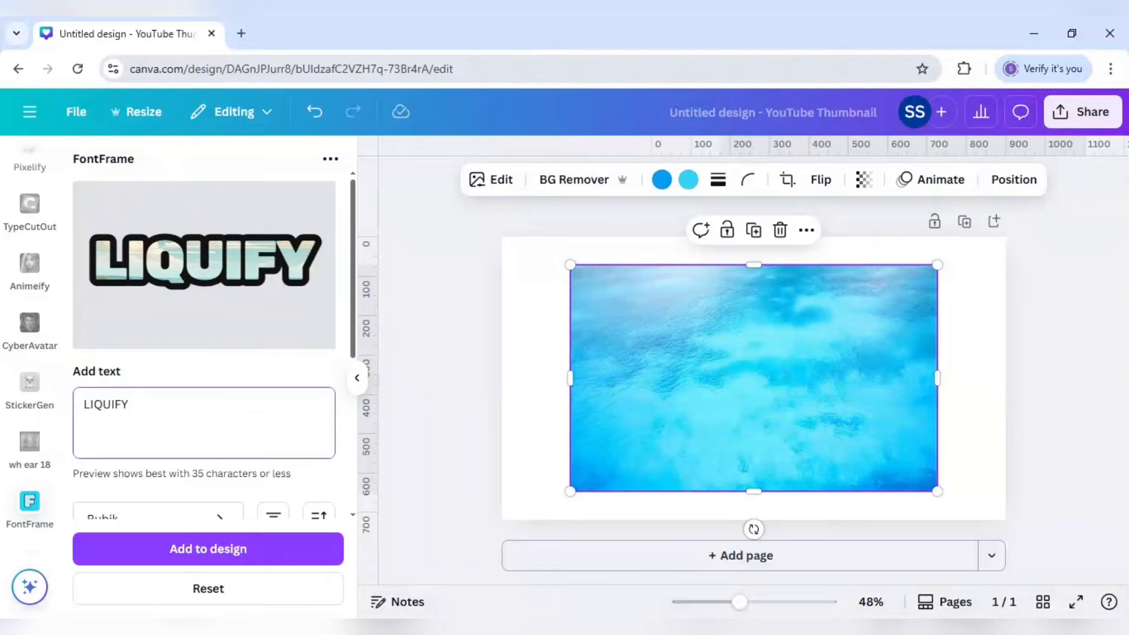
scroll(176, 435, down, 2)
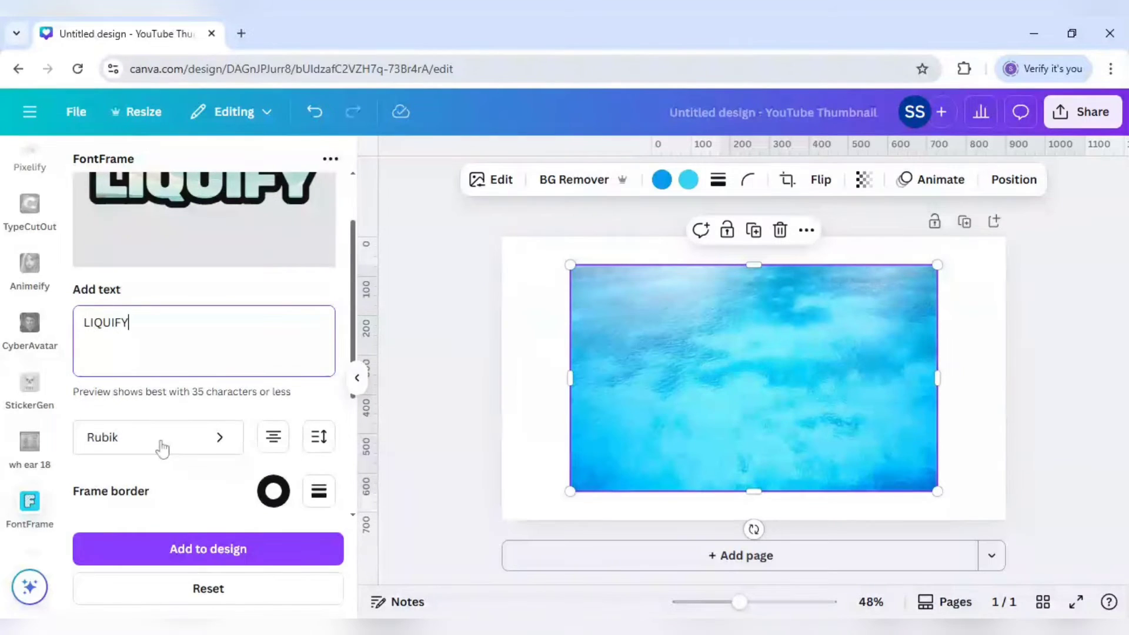
click(156, 440)
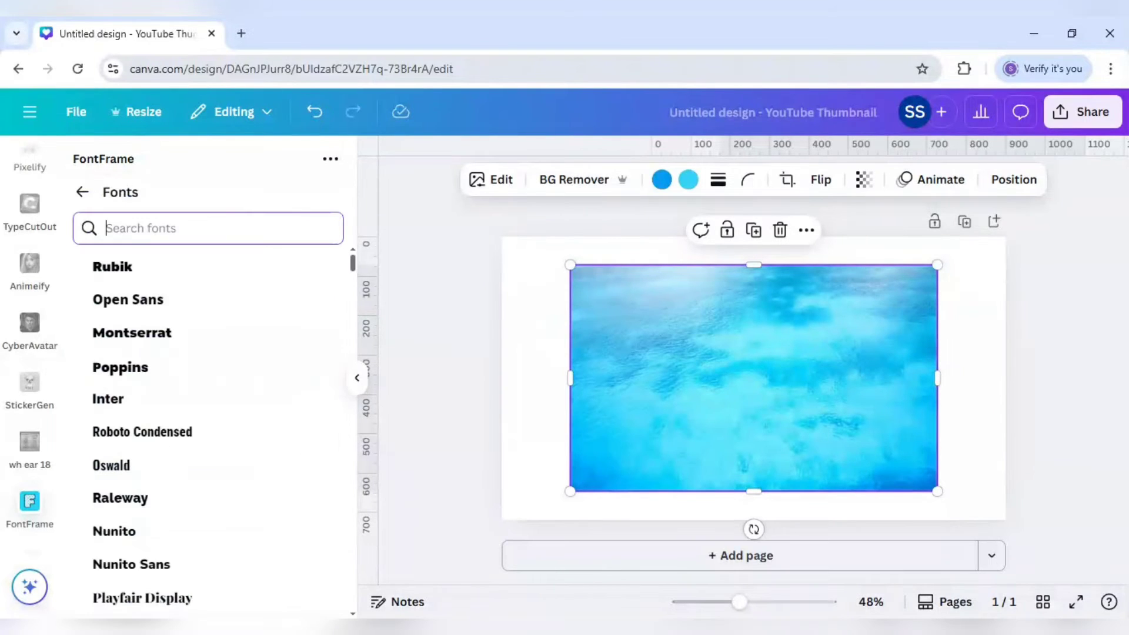
text(antonio)
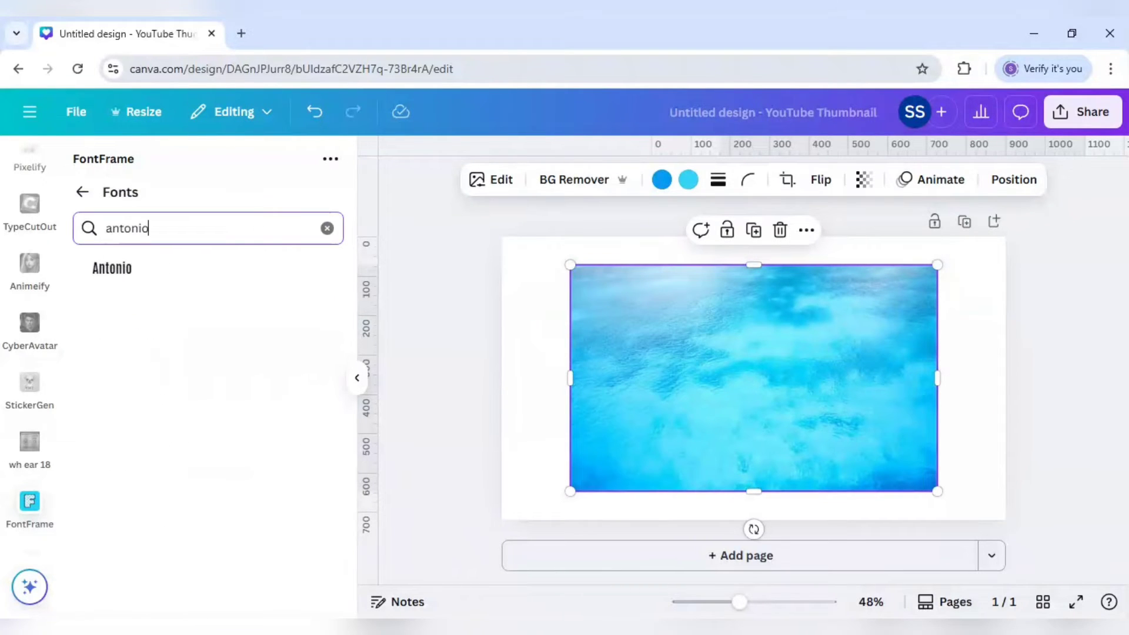
click(111, 268)
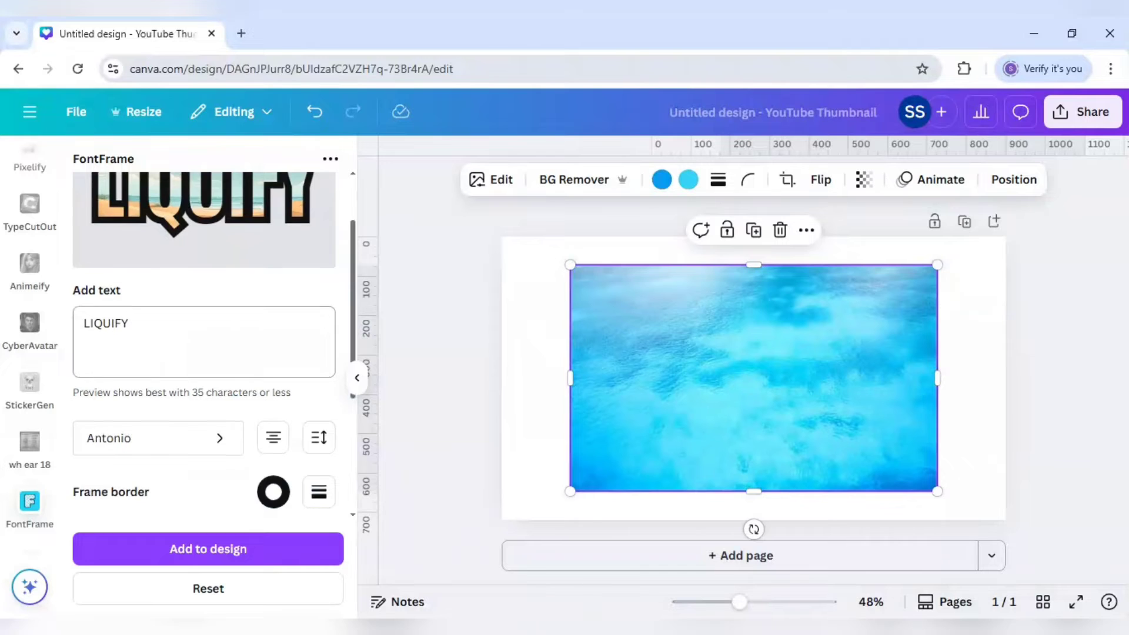
Step: Reduce the frame border weight of the LIQUIFY text to its minimum
scroll(270, 441, down, 2)
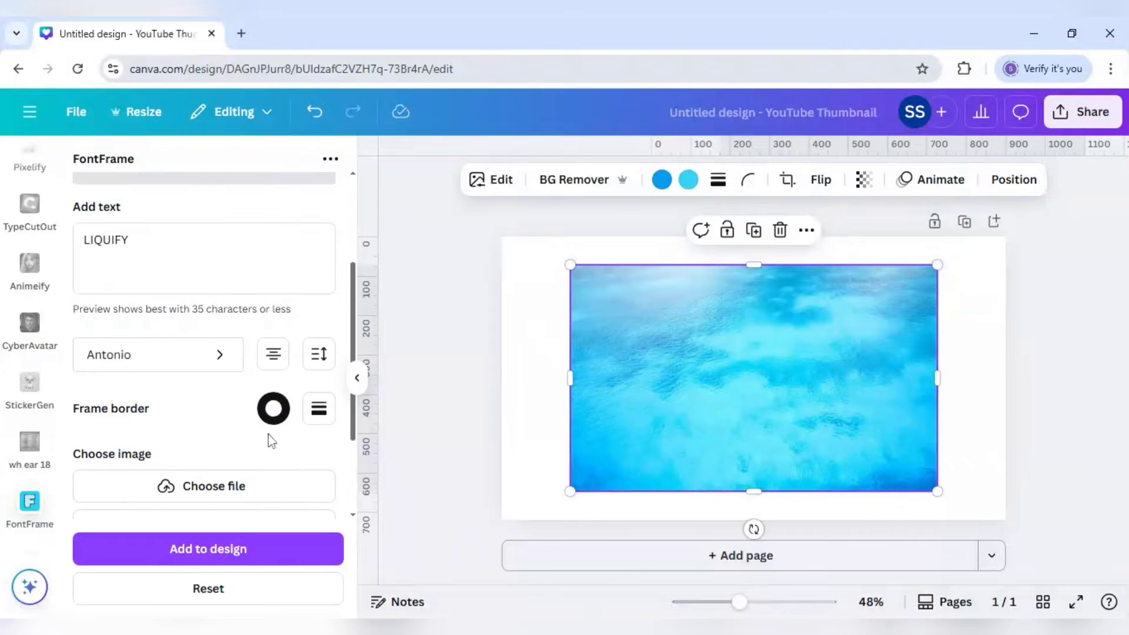
click(318, 419)
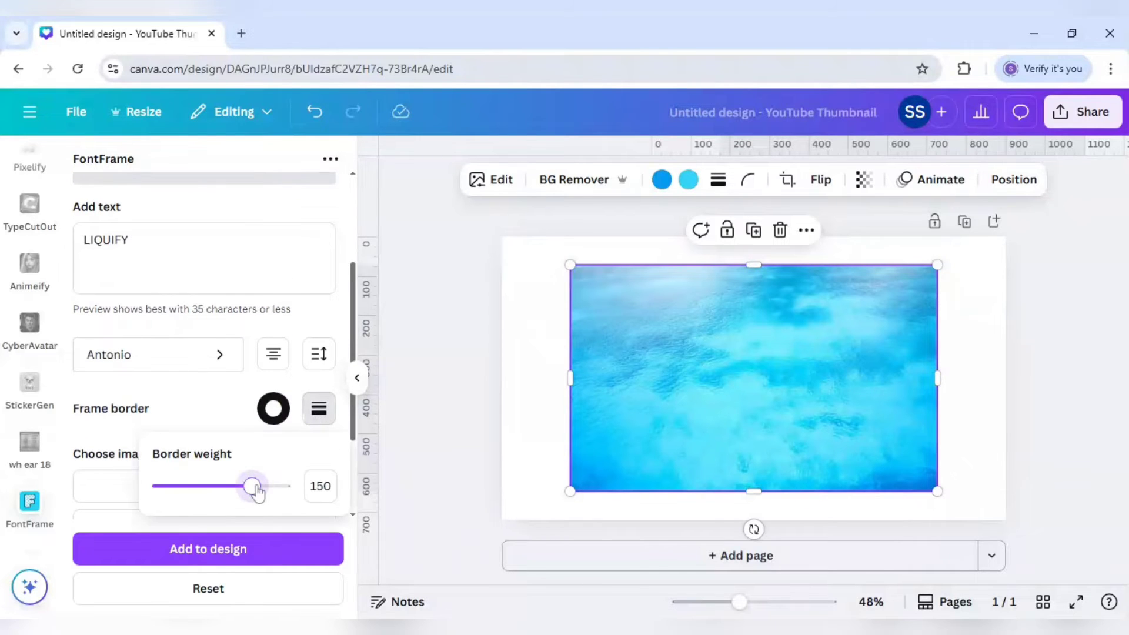
drag(254, 487, 103, 492)
click(191, 412)
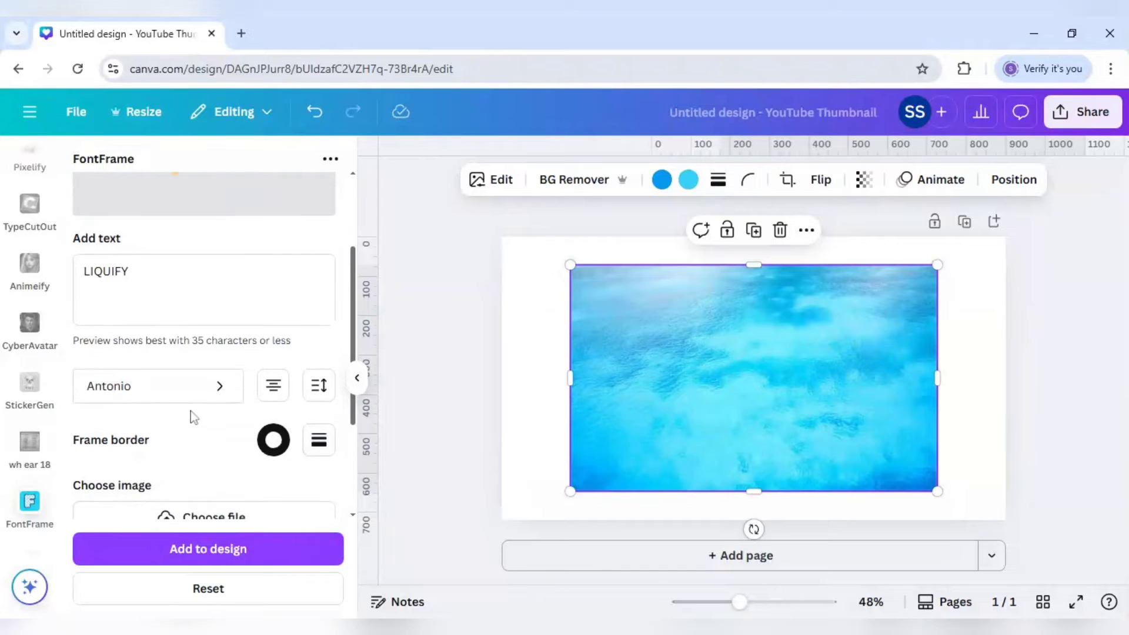
Step: Use the selected water image as the fill of the LIQUIFY text and check the preview
scroll(209, 342, down, 2)
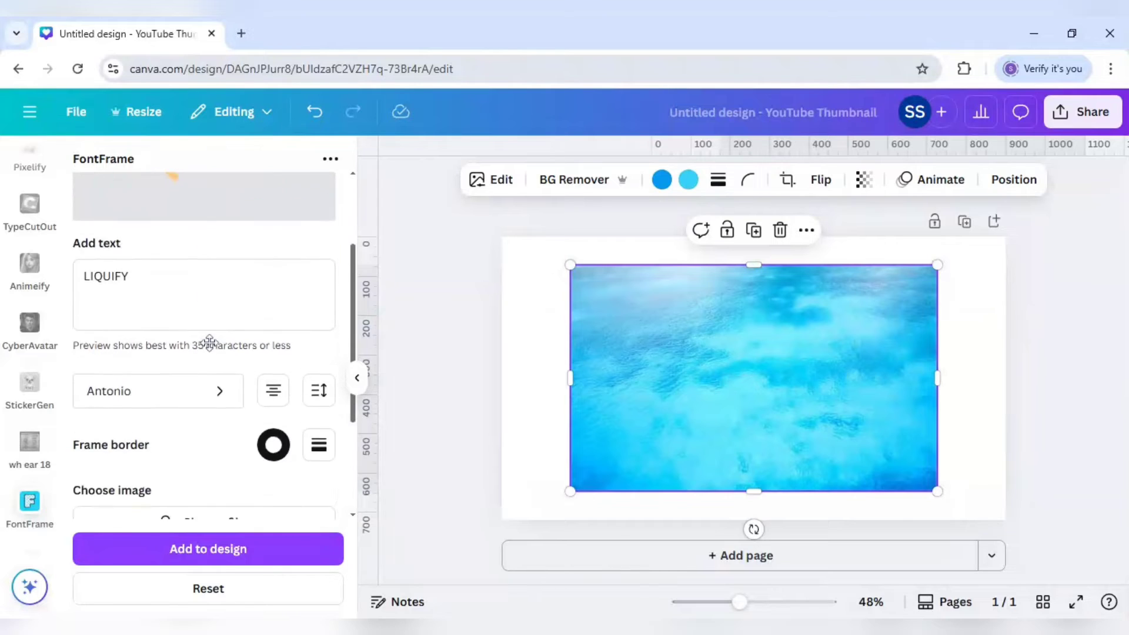
scroll(208, 344, down, 2)
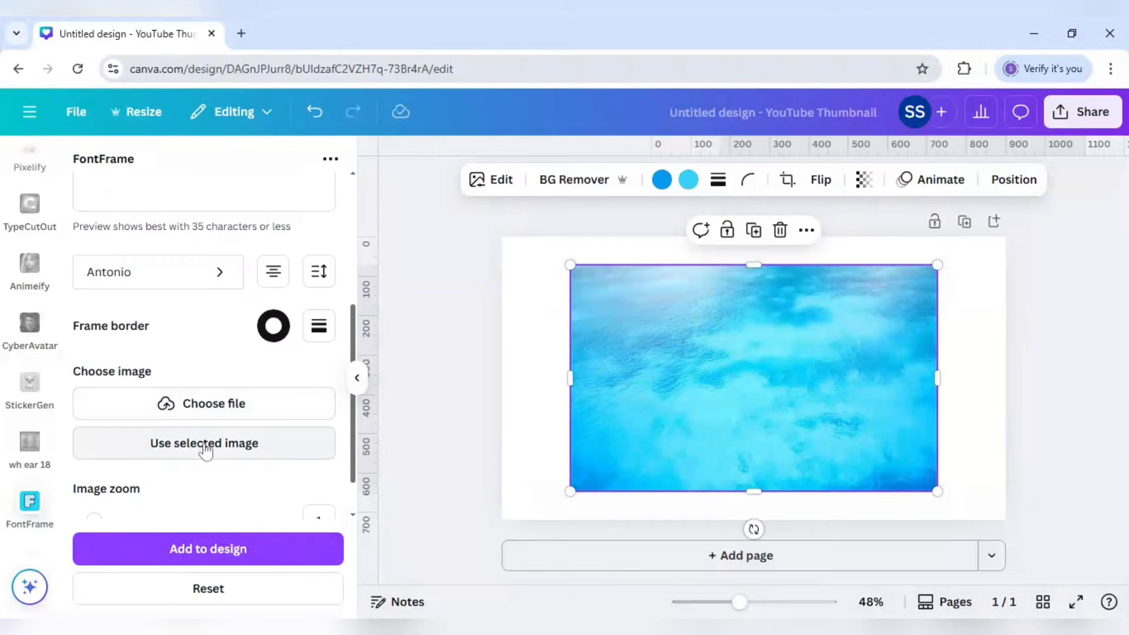
click(203, 447)
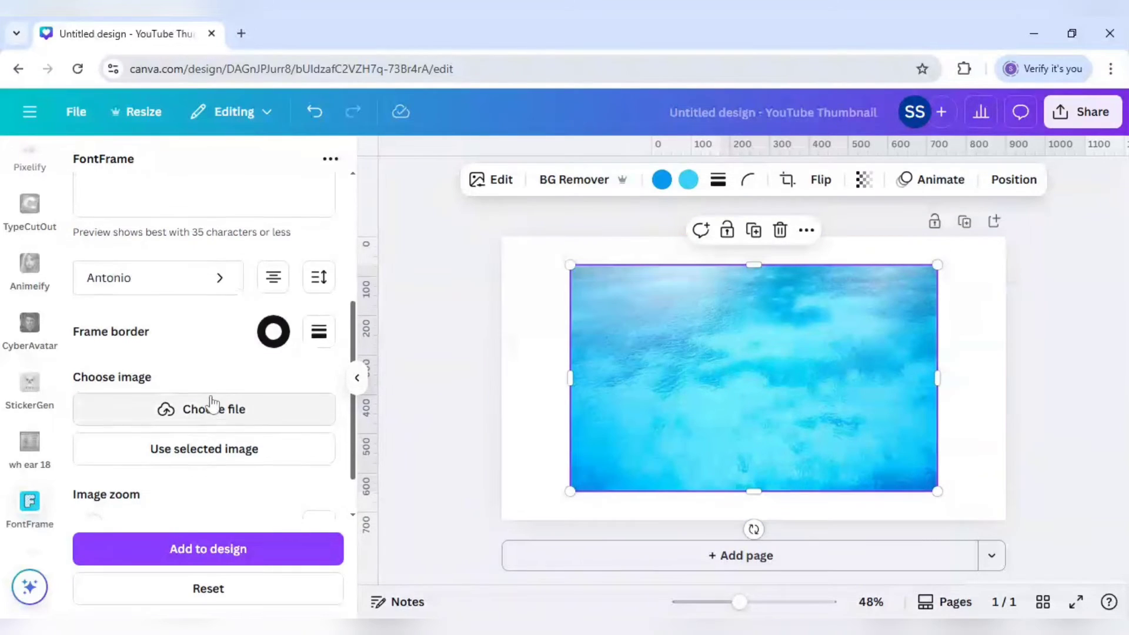
scroll(212, 403, up, 4)
scroll(174, 287, down, 2)
scroll(126, 239, up, 2)
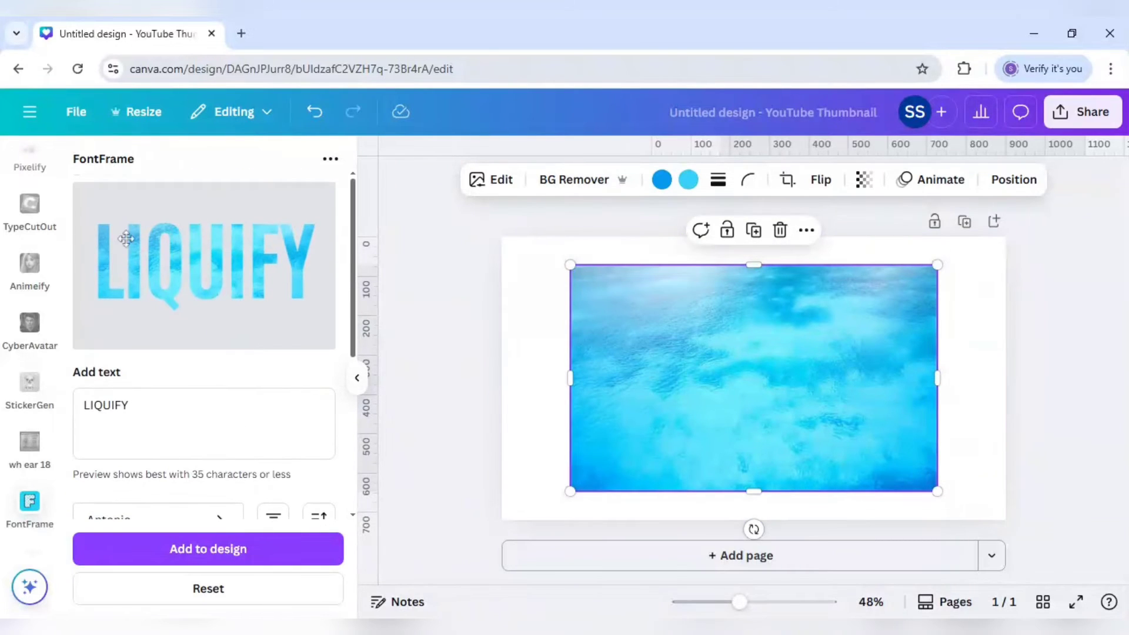
Step: Add the water-filled LIQUIFY text to the design and delete the blue water image behind it
click(210, 551)
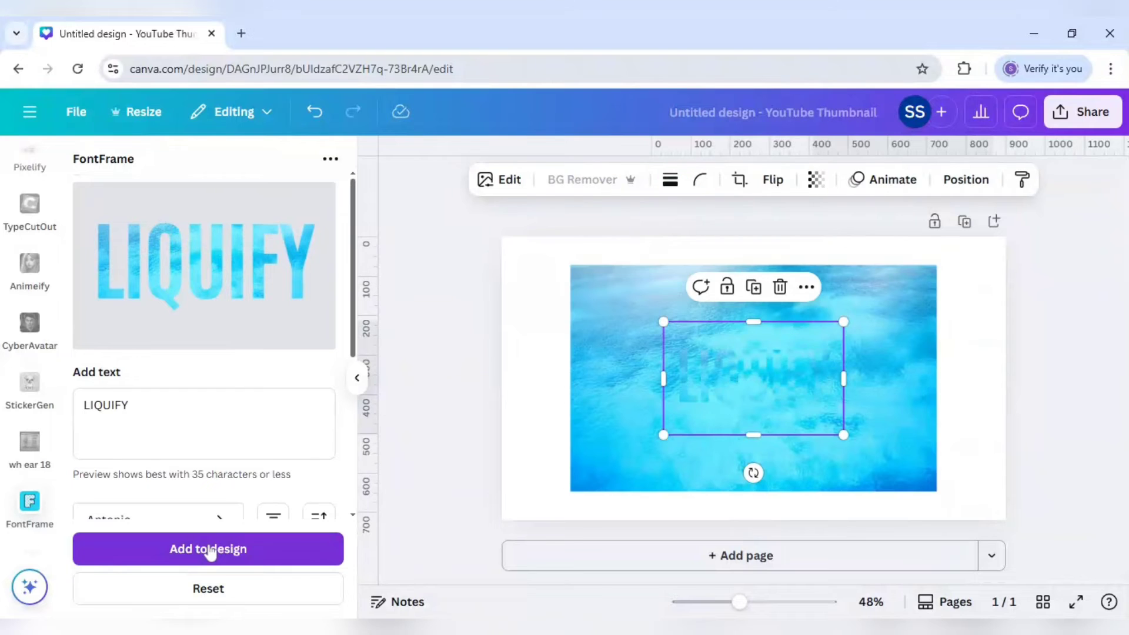
click(610, 419)
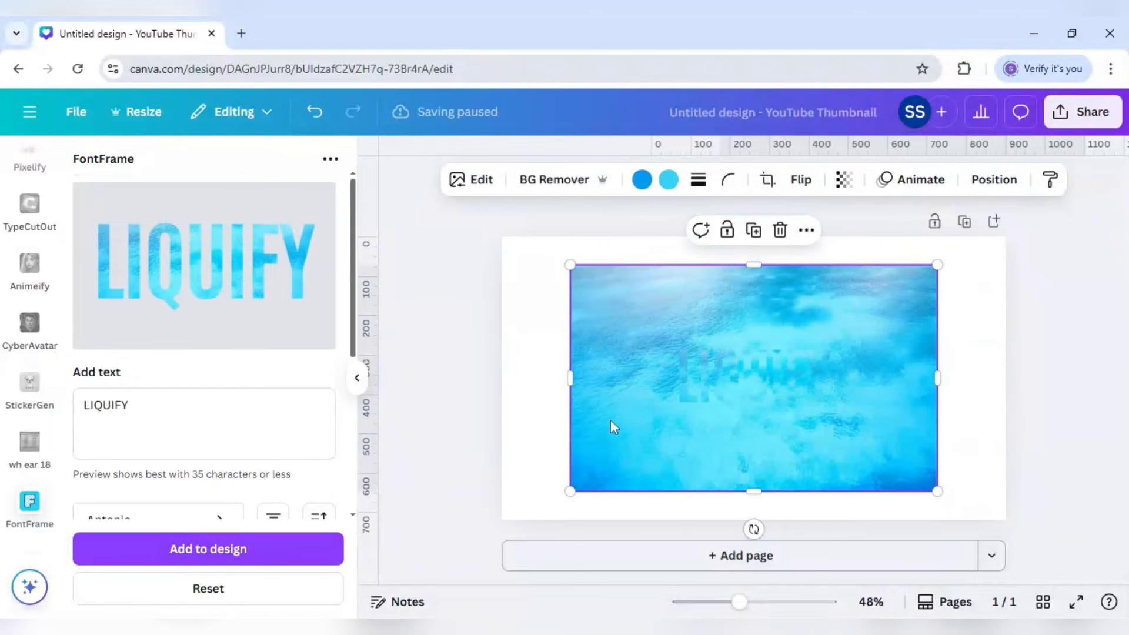
key(Delete)
Step: Enlarge the LIQUIFY text image to the full page height and centre it on the page
click(730, 393)
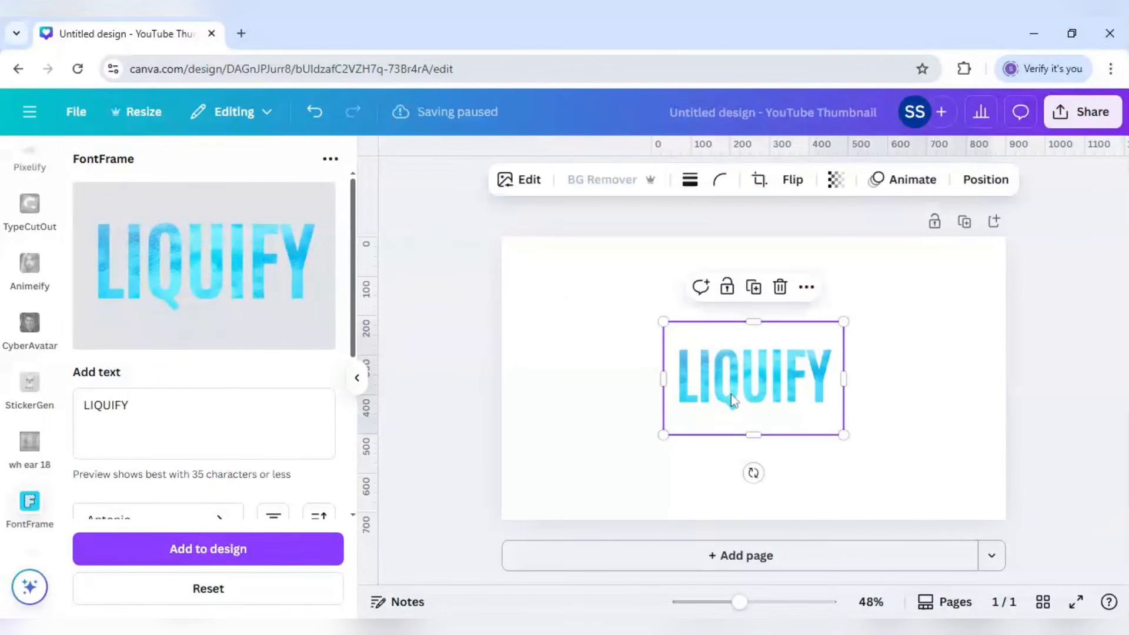
drag(714, 395, 542, 306)
mouse_move(681, 350)
mouse_down()
mouse_move(1001, 522)
mouse_move(1002, 539)
mouse_move(1013, 529)
mouse_move(959, 494)
mouse_up()
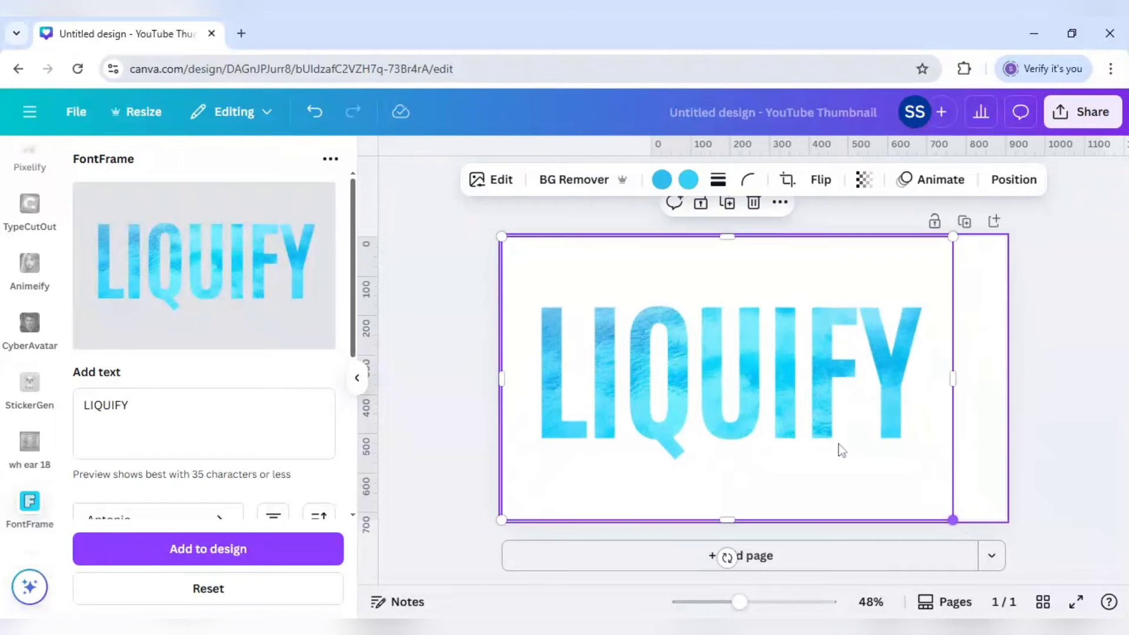
mouse_move(839, 433)
mouse_down()
mouse_move(848, 429)
mouse_move(847, 438)
mouse_up()
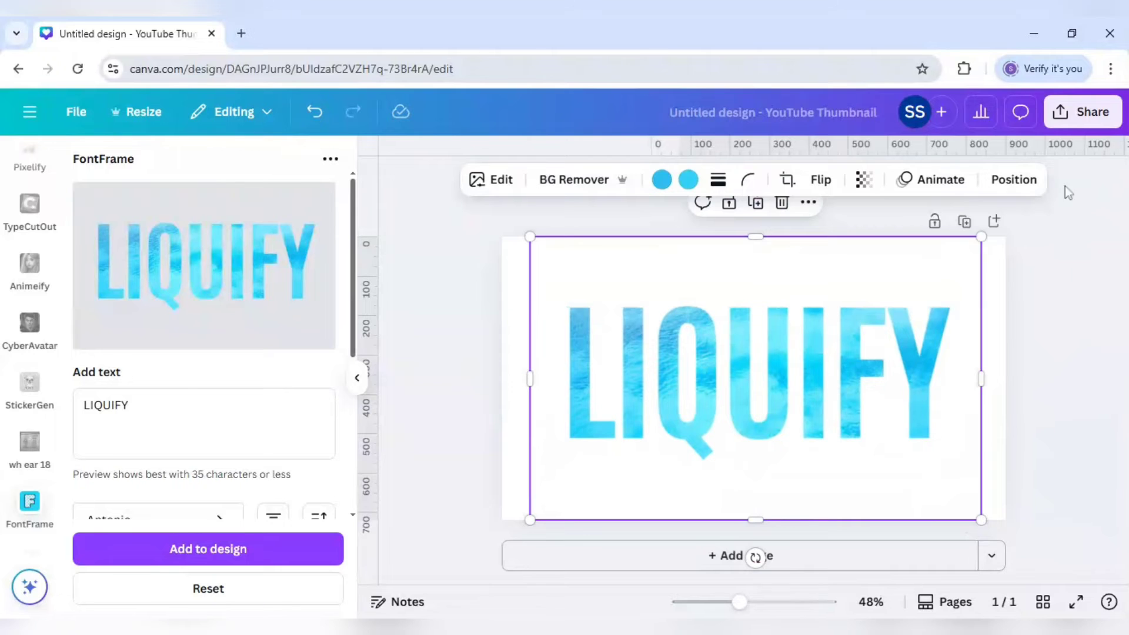
Step: Download the design as a PNG at size 1 (1,280 × 720 px)
click(1080, 115)
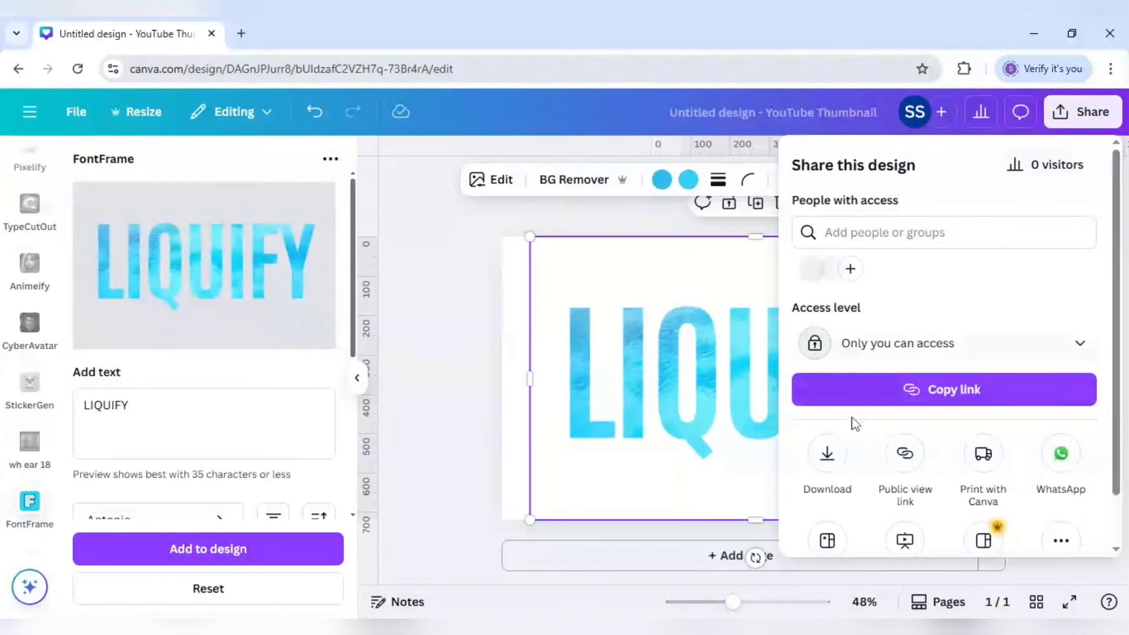
click(837, 455)
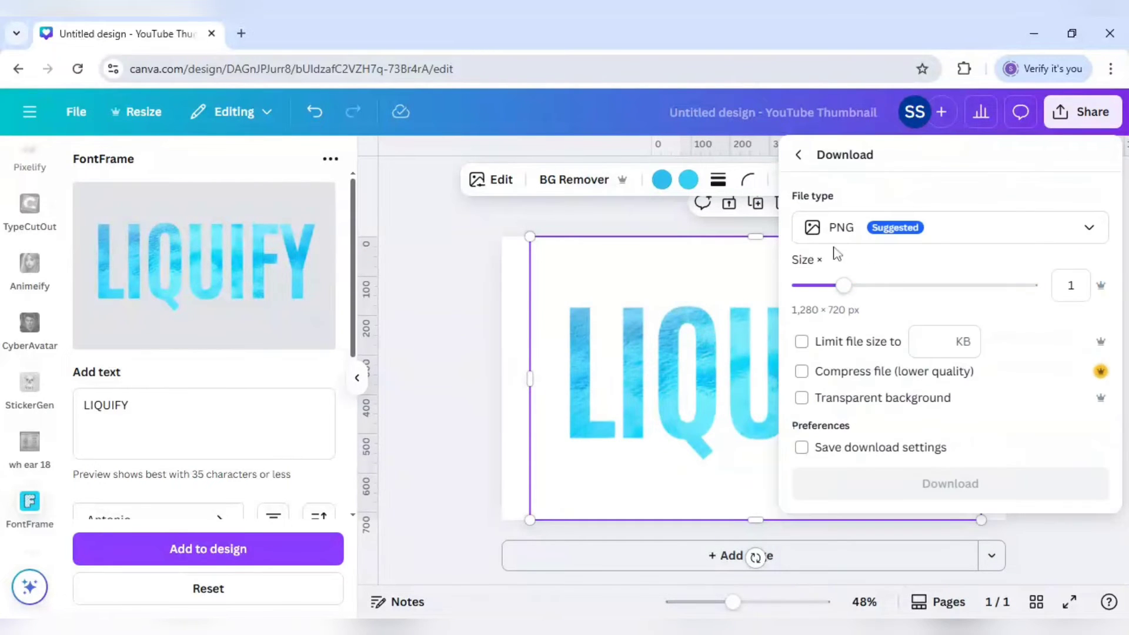
click(934, 494)
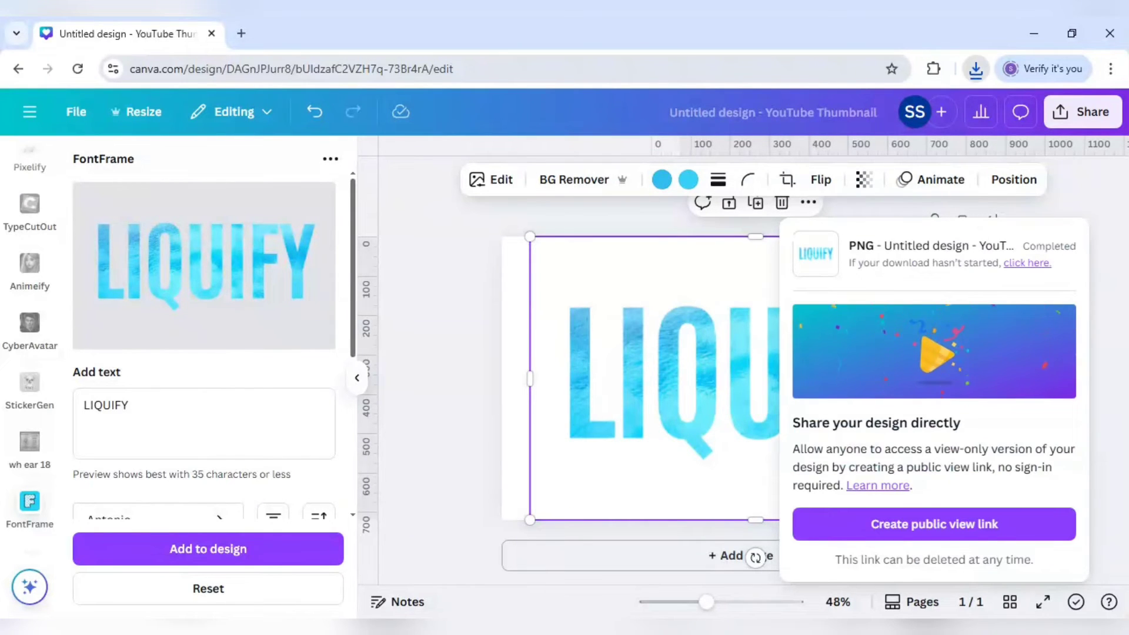
click(456, 320)
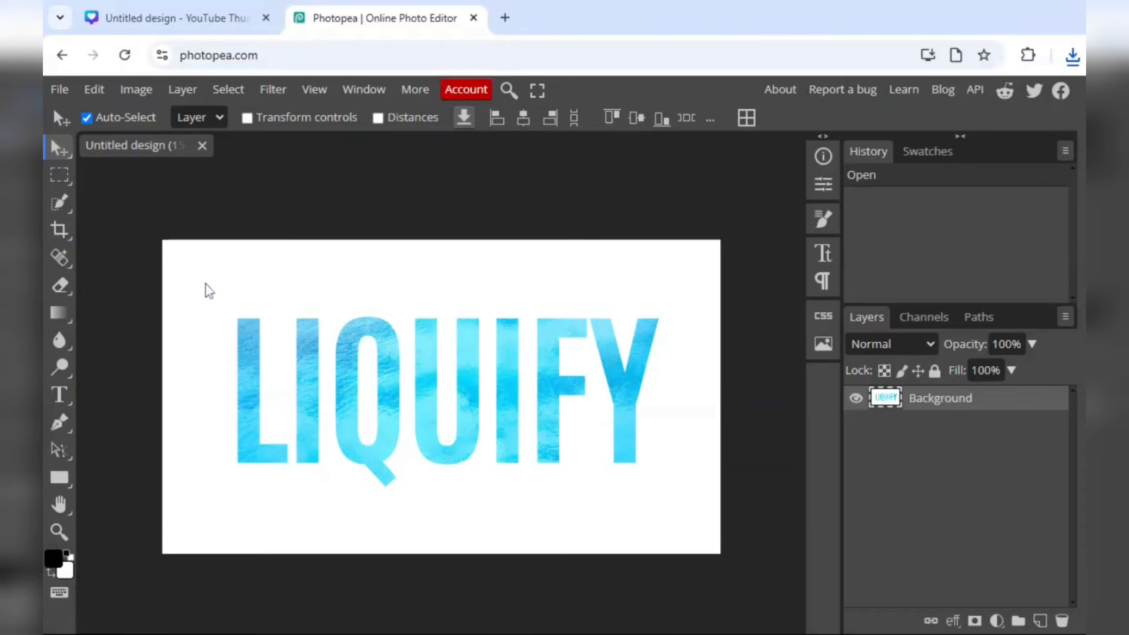
Step: In Photopea, open the Liquify filter on the LIQUIFY image and set the brush Size to 182 and Rate to 40
click(275, 90)
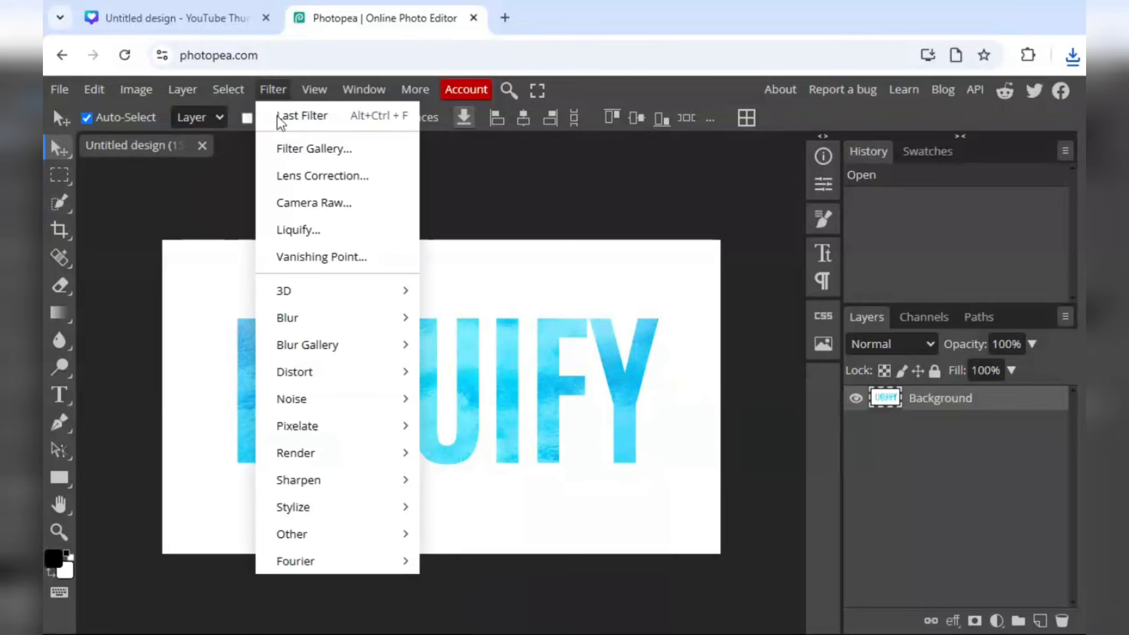
click(296, 230)
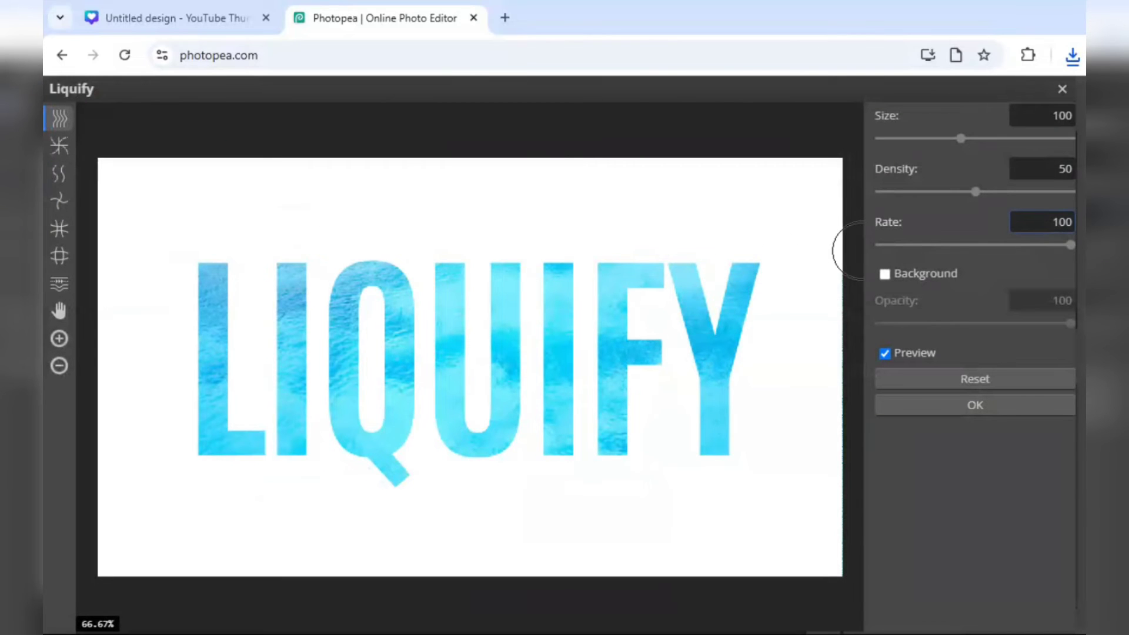
drag(976, 139, 981, 140)
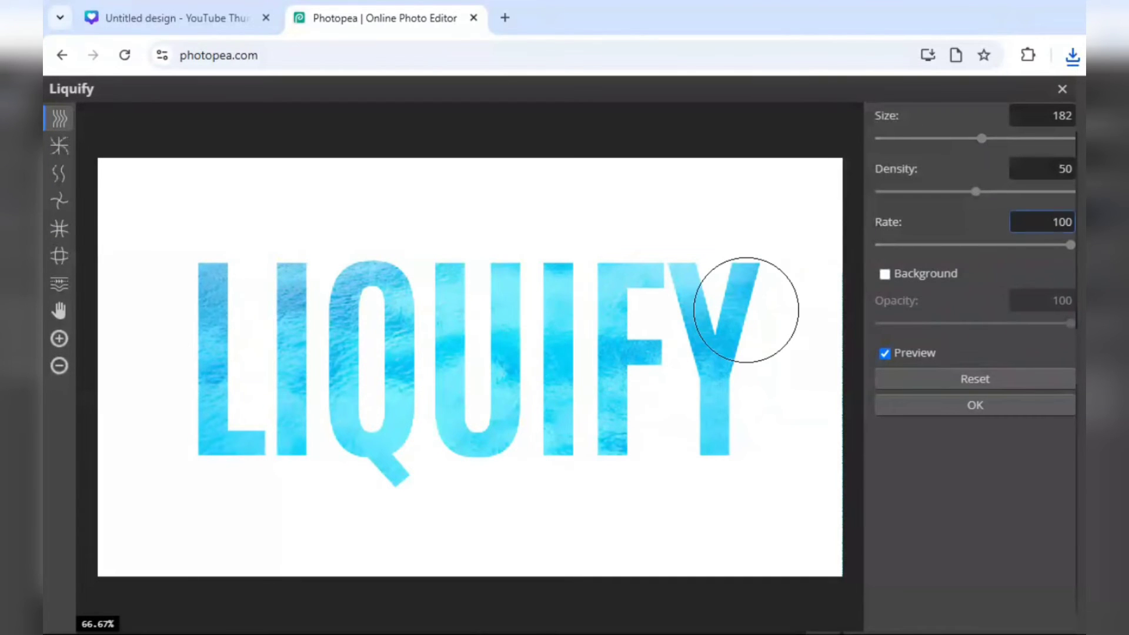
drag(956, 244, 956, 244)
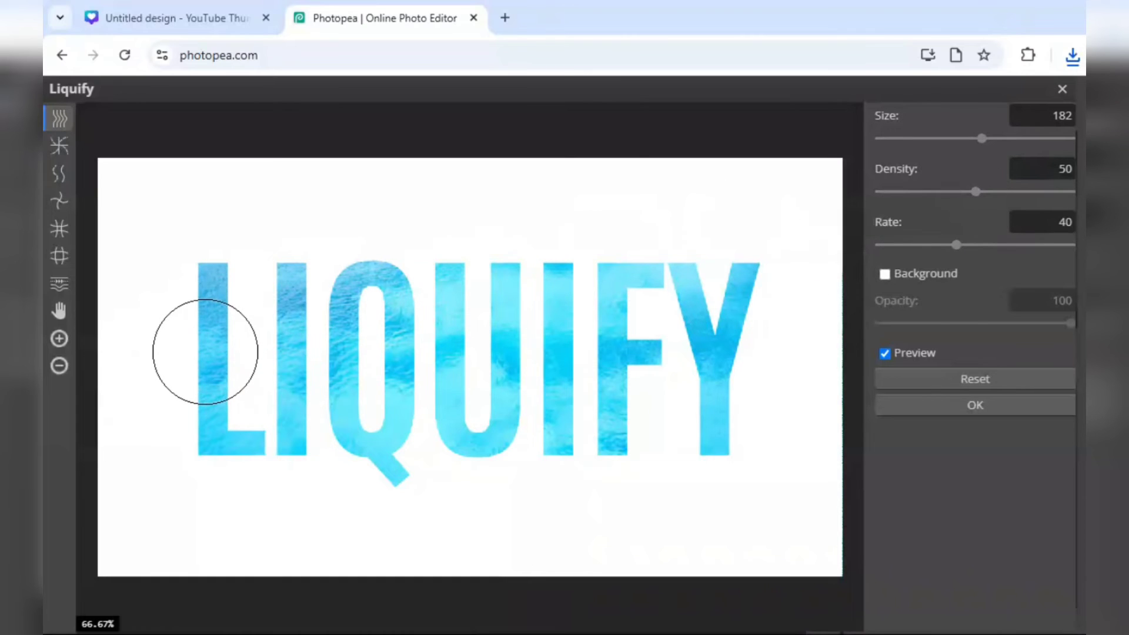
Step: Try one horizontal warp stroke through the middle of the whole word, and reset the distortion
mouse_move(206, 352)
mouse_down()
mouse_move(660, 354)
mouse_move(806, 357)
mouse_up()
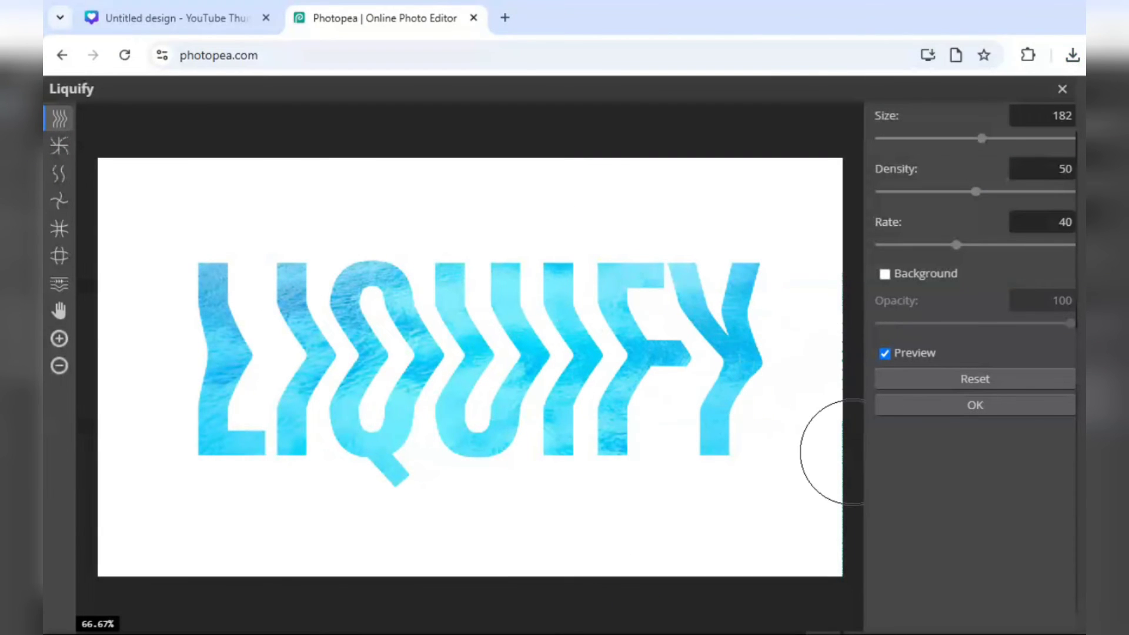
click(977, 381)
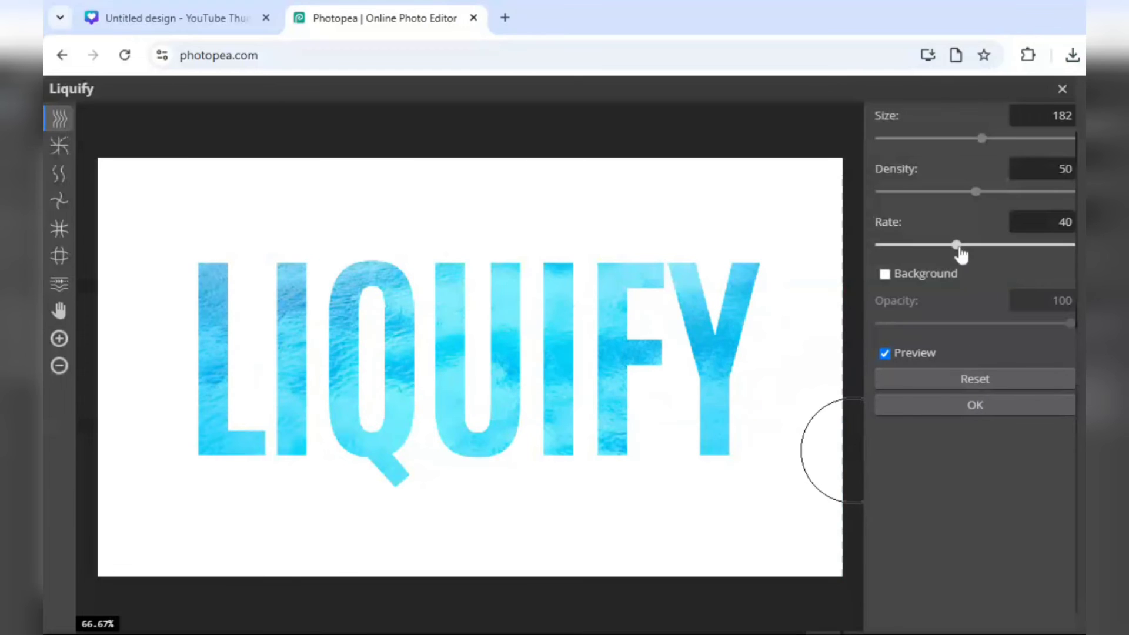
Step: Try a rightward warp stroke through the middle of the word with Rate 50 and Density 64, and reset the distortion
drag(958, 251, 978, 255)
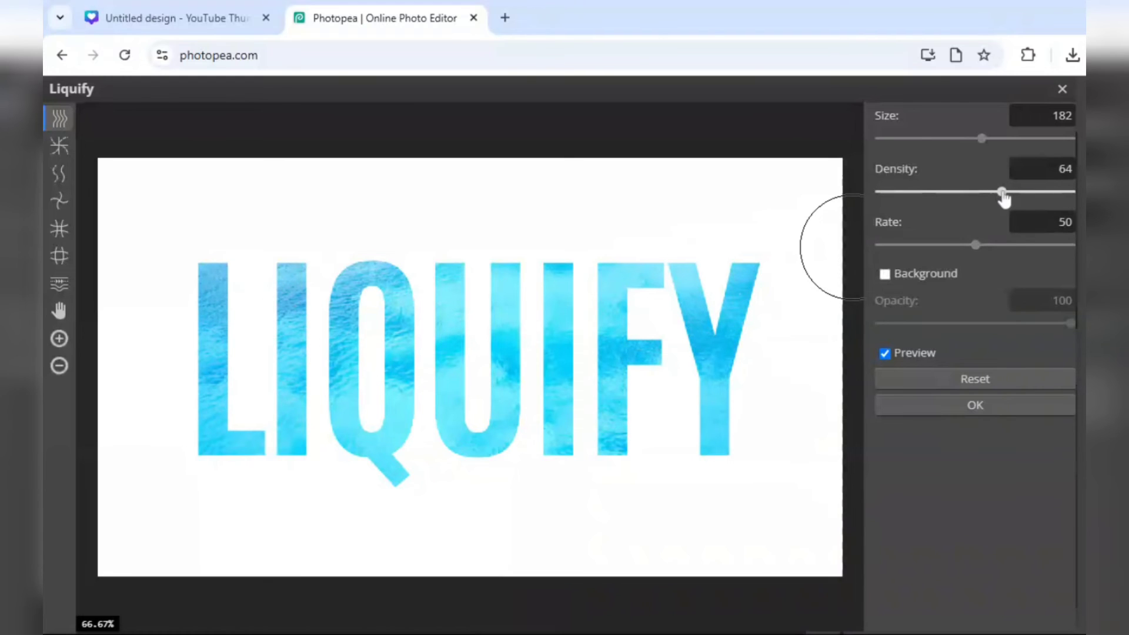
mouse_move(194, 366)
mouse_down()
mouse_move(774, 372)
mouse_move(825, 380)
mouse_move(846, 419)
mouse_up()
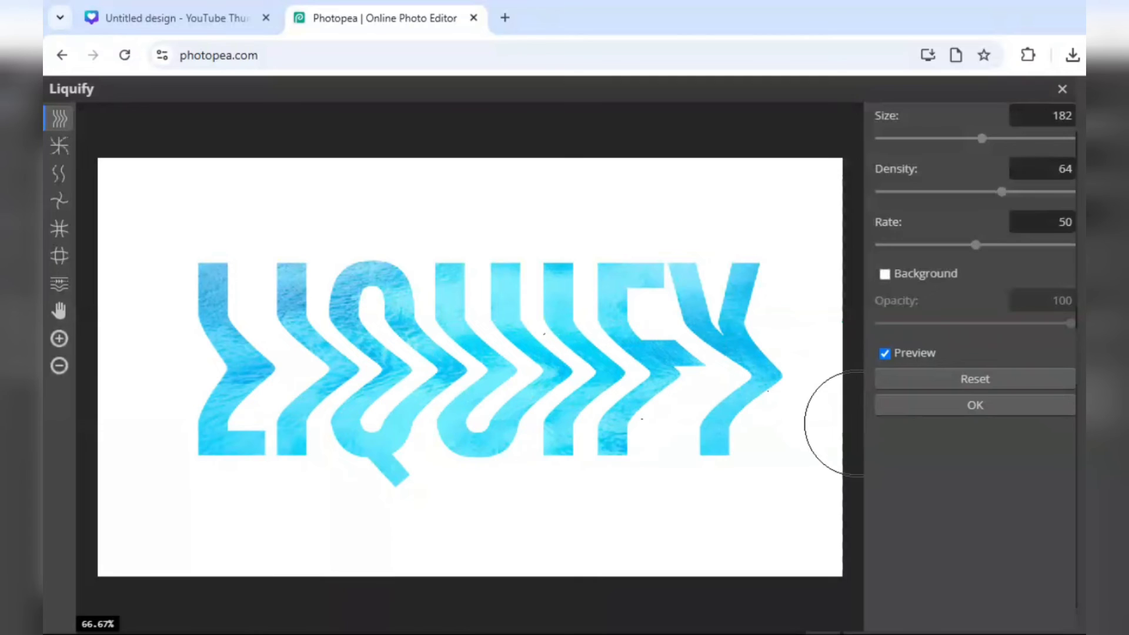
click(979, 380)
Step: With brush Size 150, Density 50 and Rate 35, warp the word's middle rightward and its lower part leftward across all letters
drag(976, 244, 947, 251)
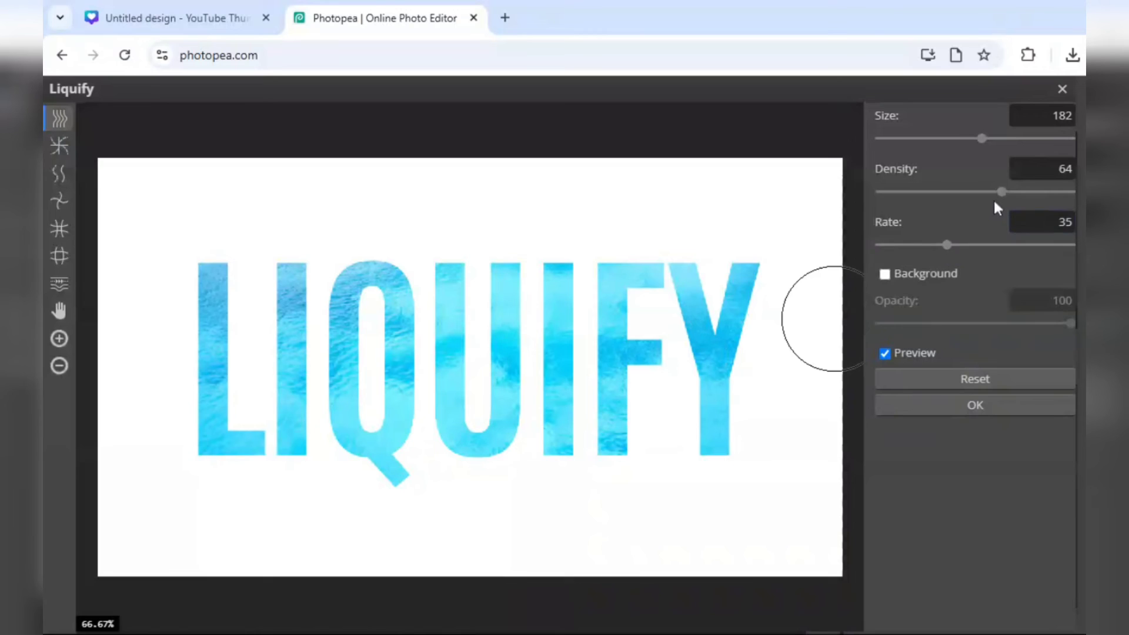
drag(1001, 194, 976, 197)
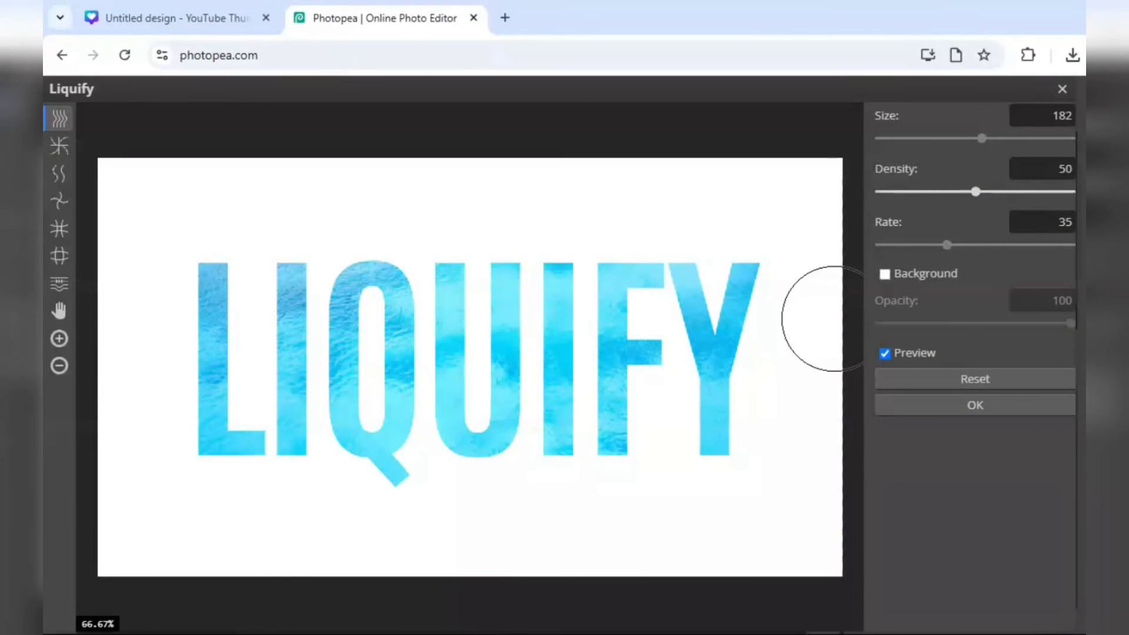
drag(982, 143, 976, 147)
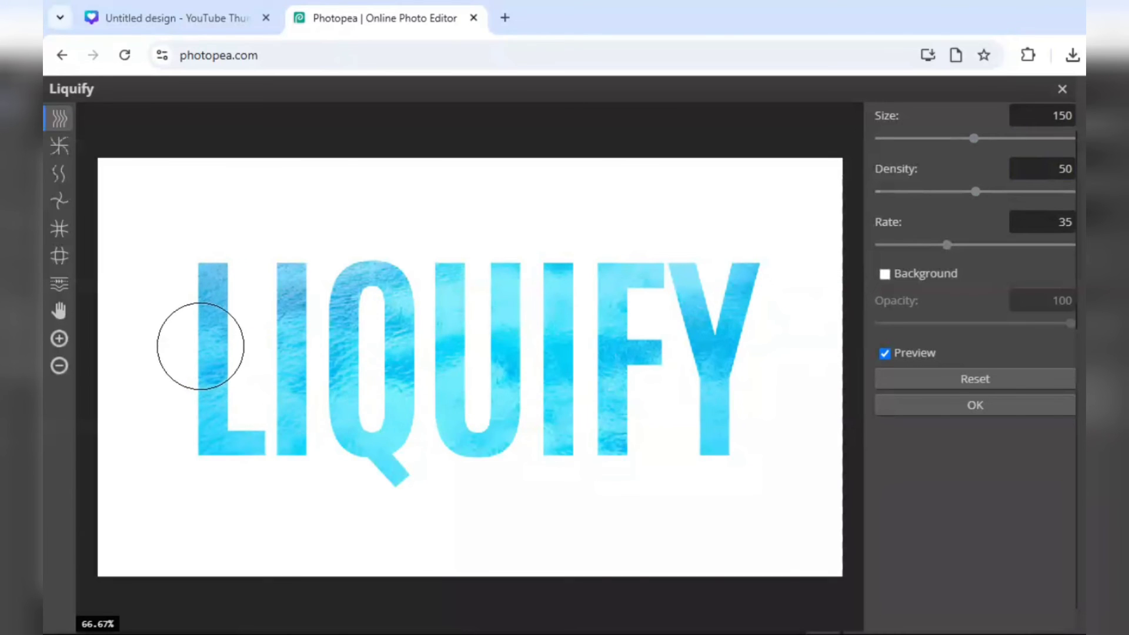
mouse_move(200, 347)
mouse_down()
mouse_move(362, 363)
mouse_move(497, 350)
mouse_move(782, 352)
mouse_up()
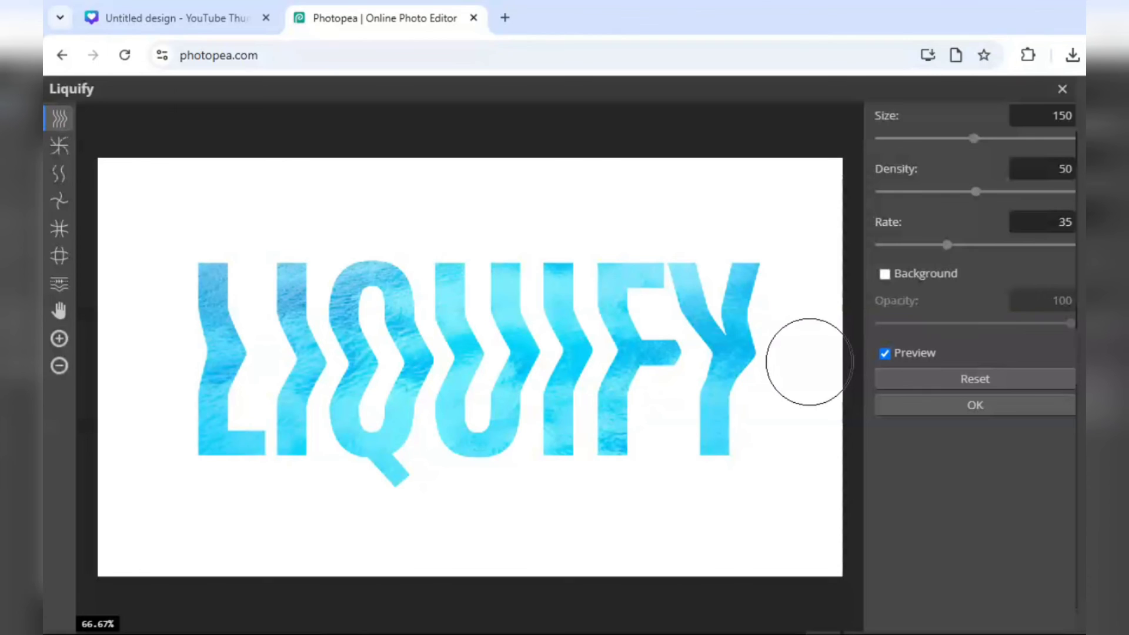
drag(715, 427, 141, 426)
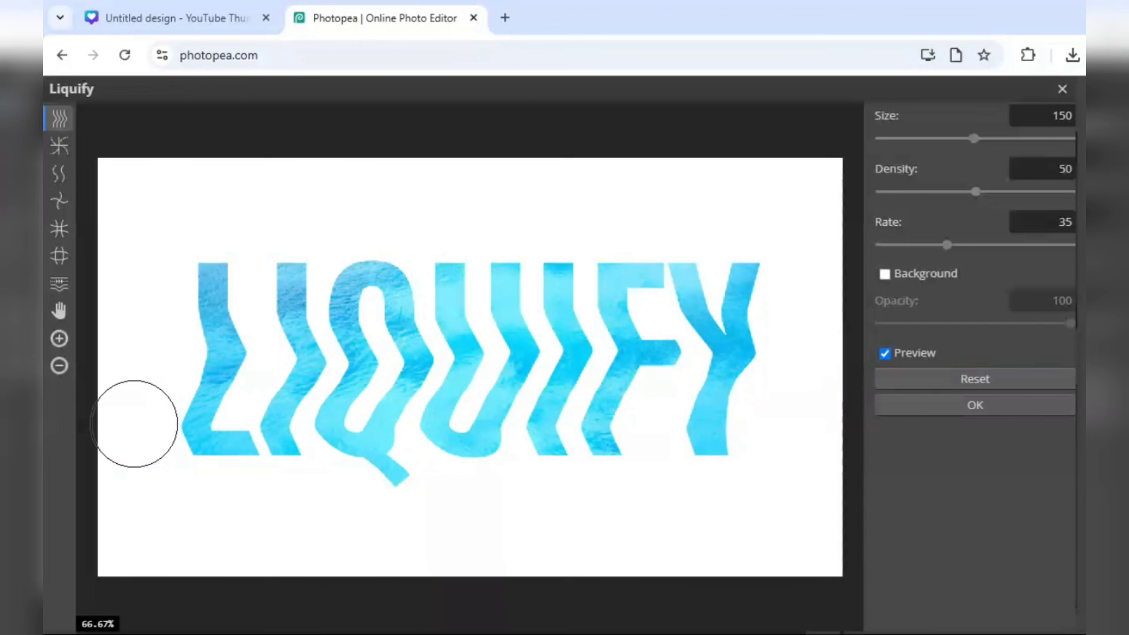